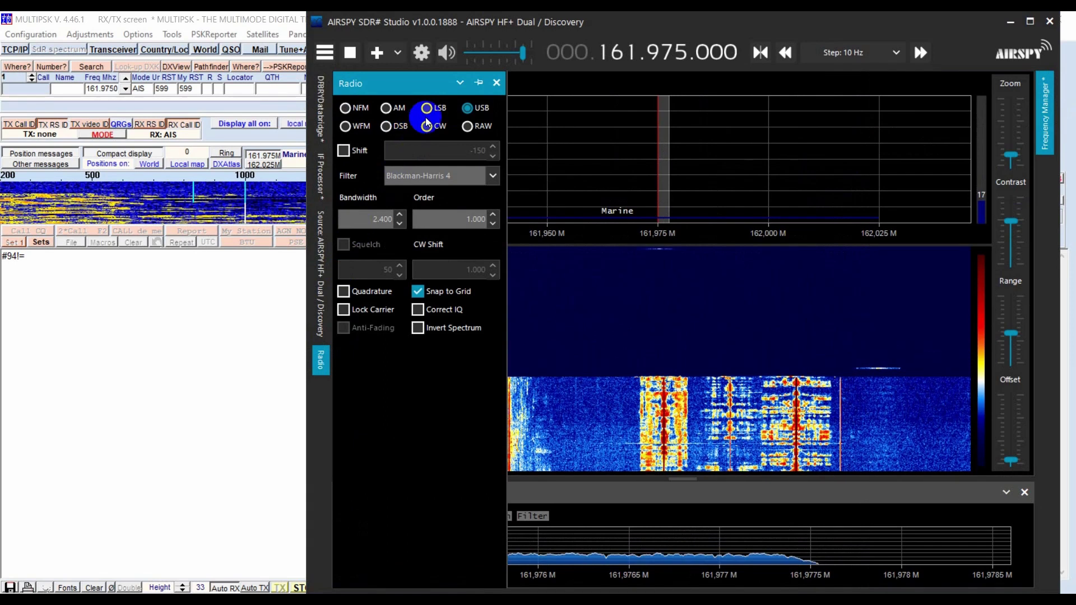
Switch the demodulator to WFM and adjust the offset, zoom and range of the spectrum display.
left_click(362, 128)
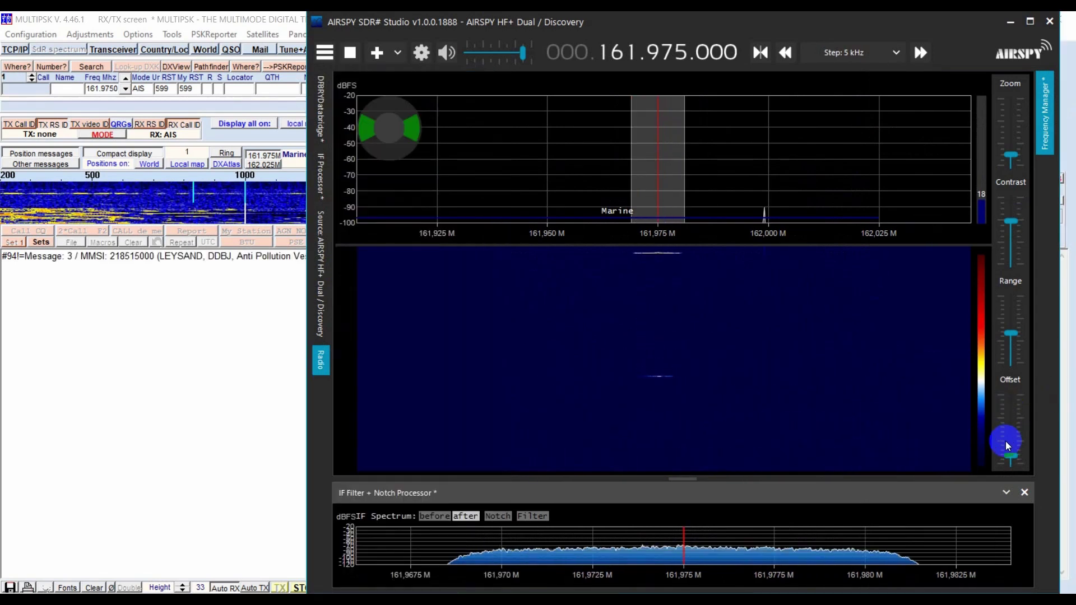
left_click_drag(1007, 447, 1007, 445)
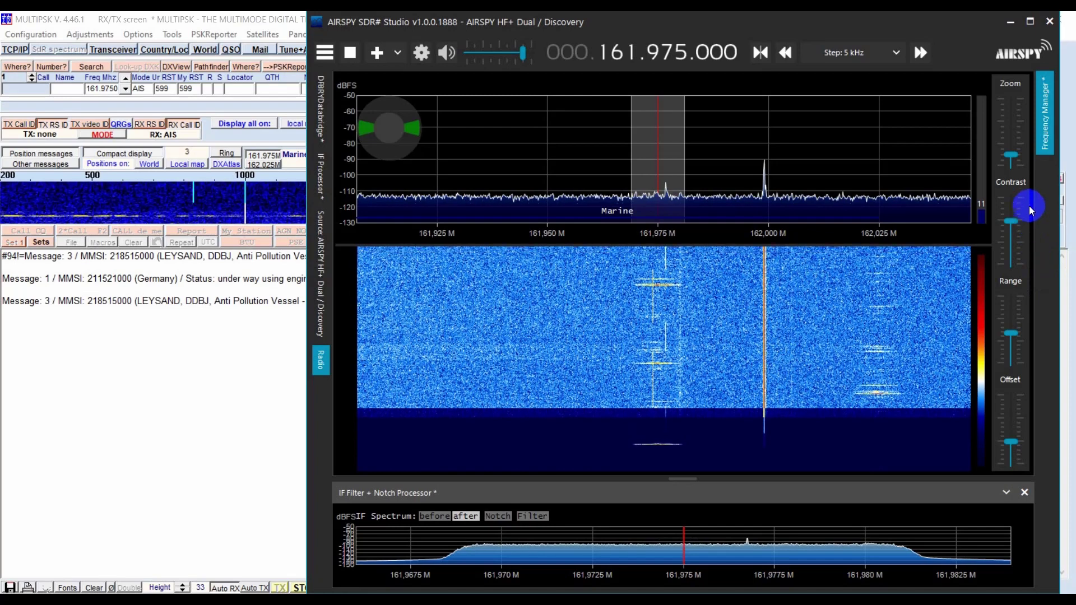
left_click_drag(1011, 164, 1012, 159)
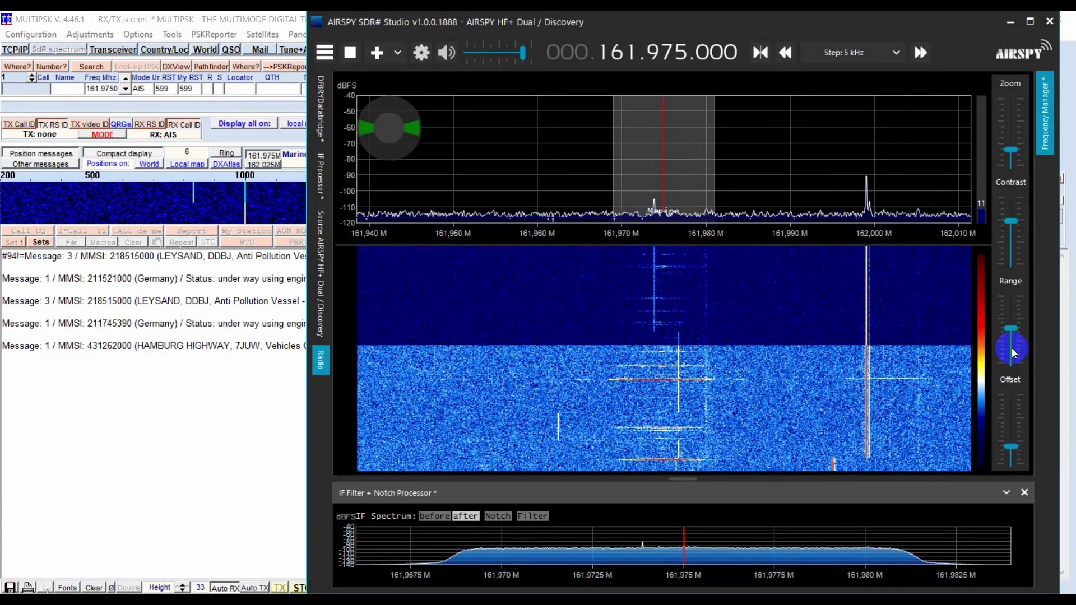
scroll(1014, 352, "down", 1)
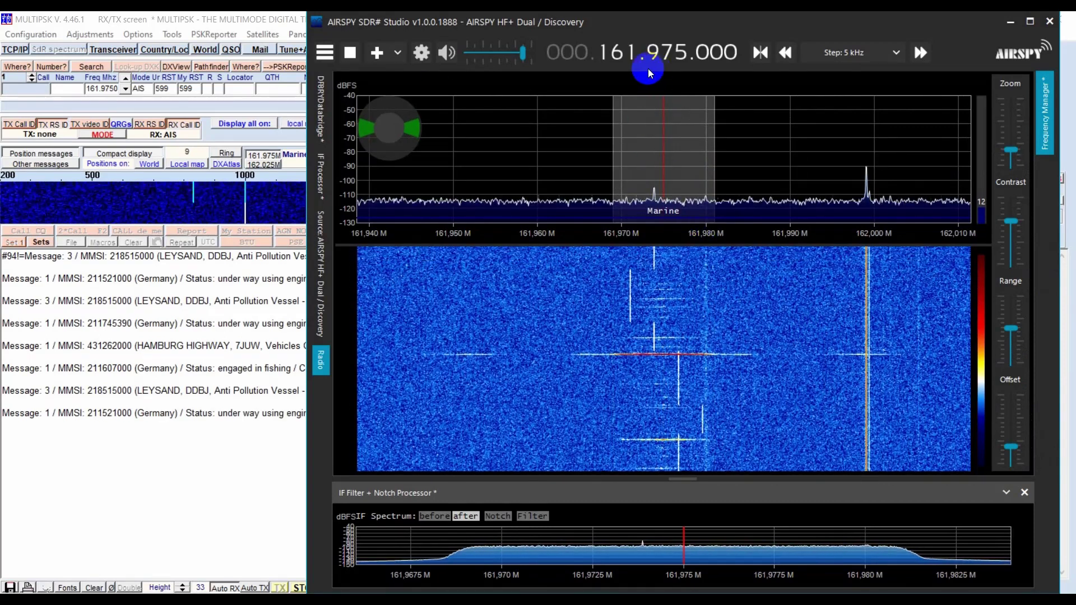
Show the radio settings, switch to MULTIPSK and toggle the compact display to examine the full AIS messages.
left_click(326, 353)
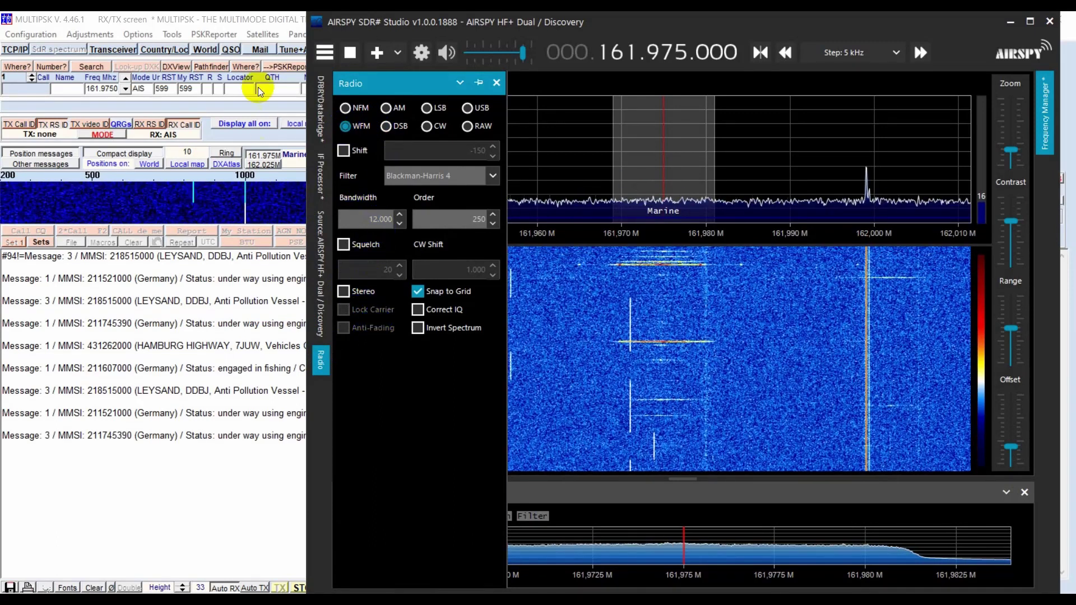
left_click(264, 19)
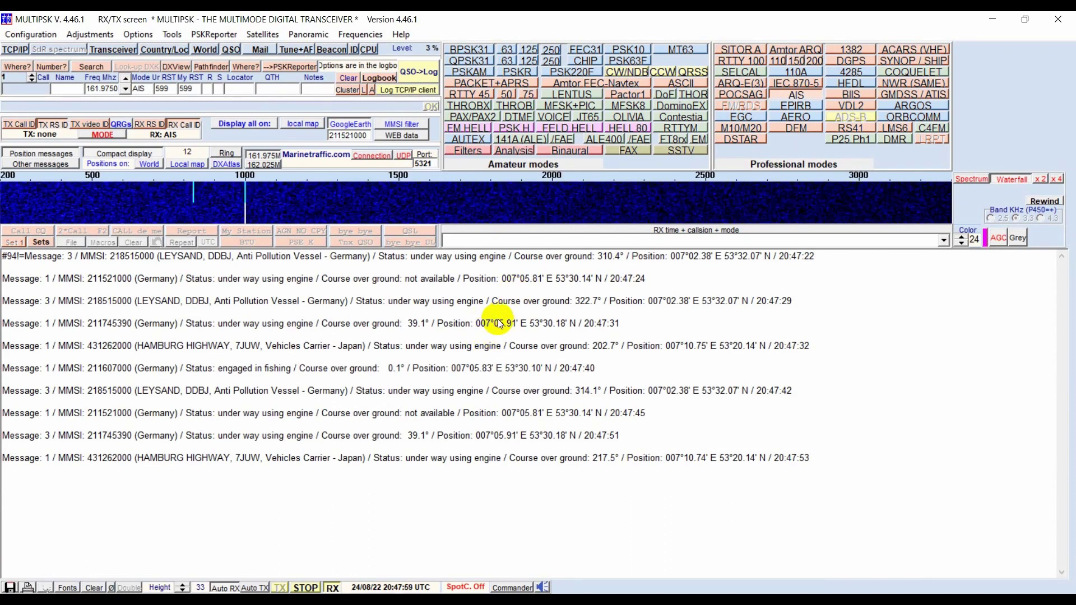
left_click(115, 159)
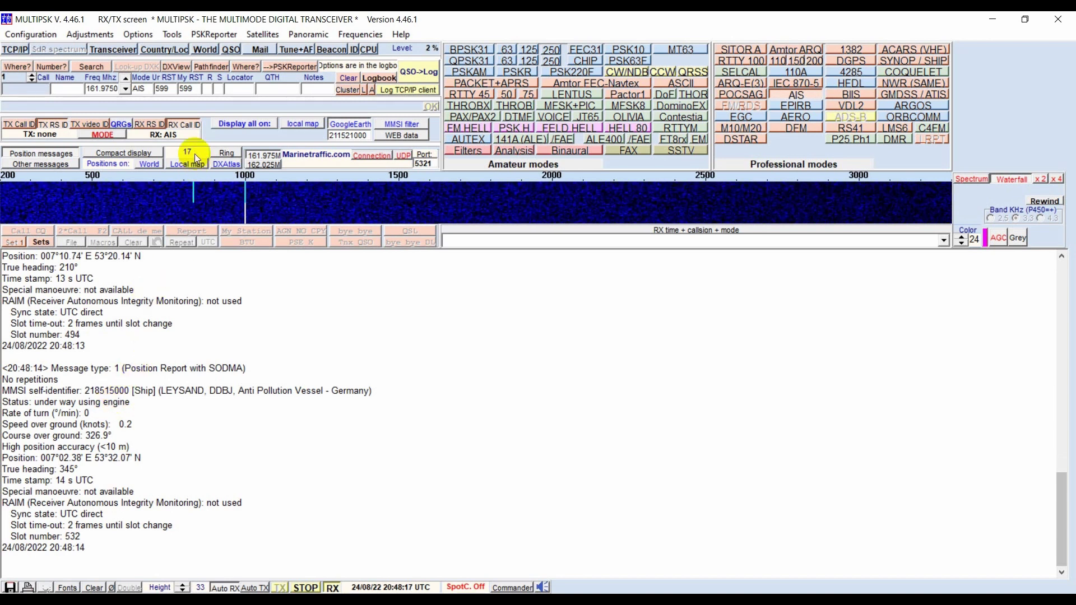
mouse_move(193, 152)
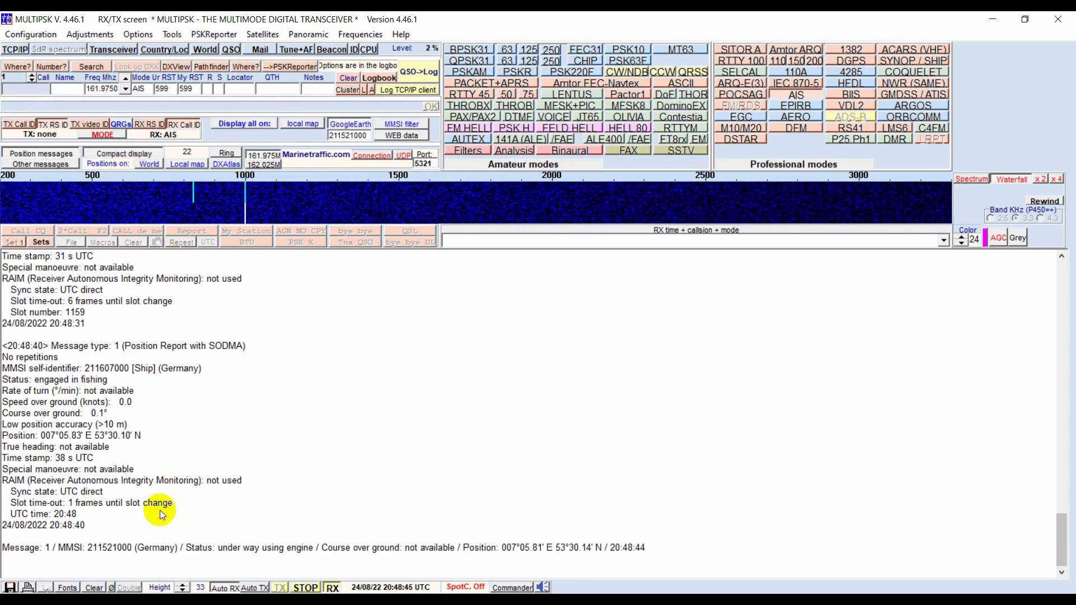
Pick MMSI 211521000 from the decoded messages, copy it and open the web data lookup.
double_click(124, 551)
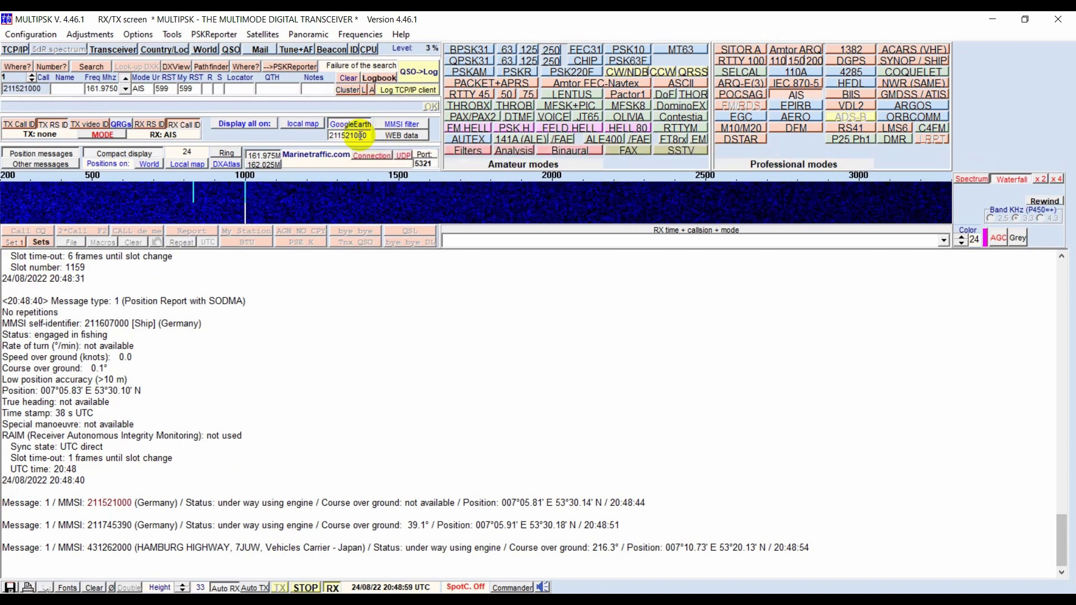
double_click(360, 136)
key("ctrl+c")
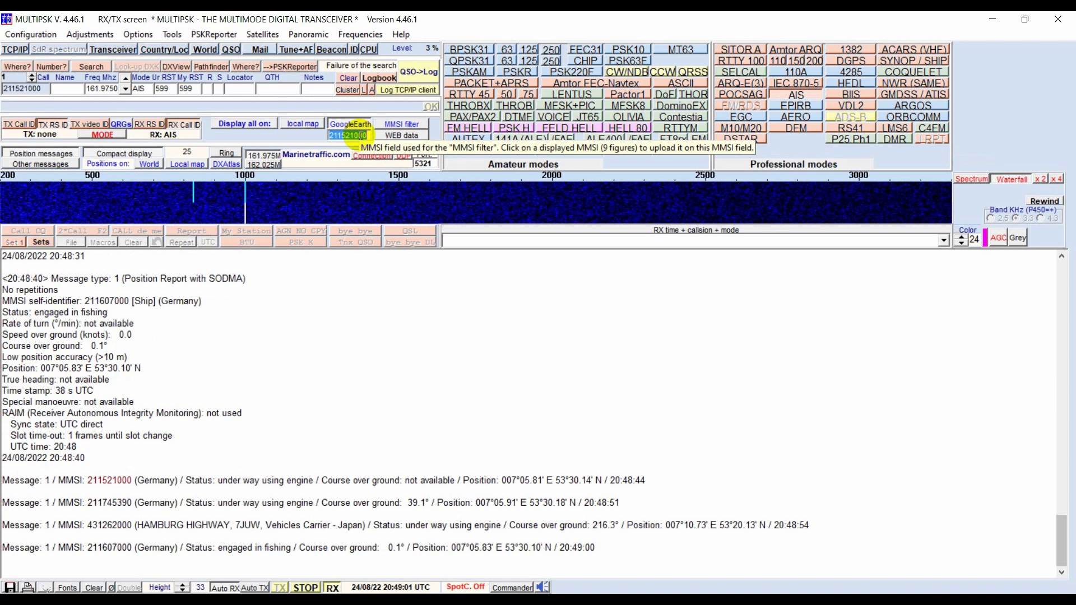
left_click(411, 137)
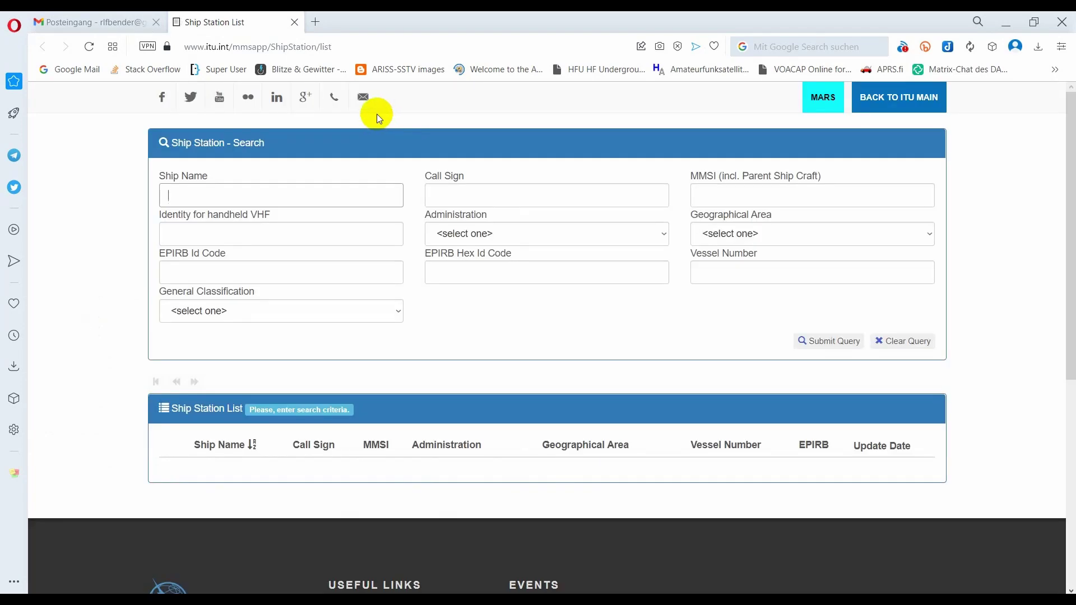
Search the ITU ship station list for the copied MMSI 211521000.
left_click(784, 194)
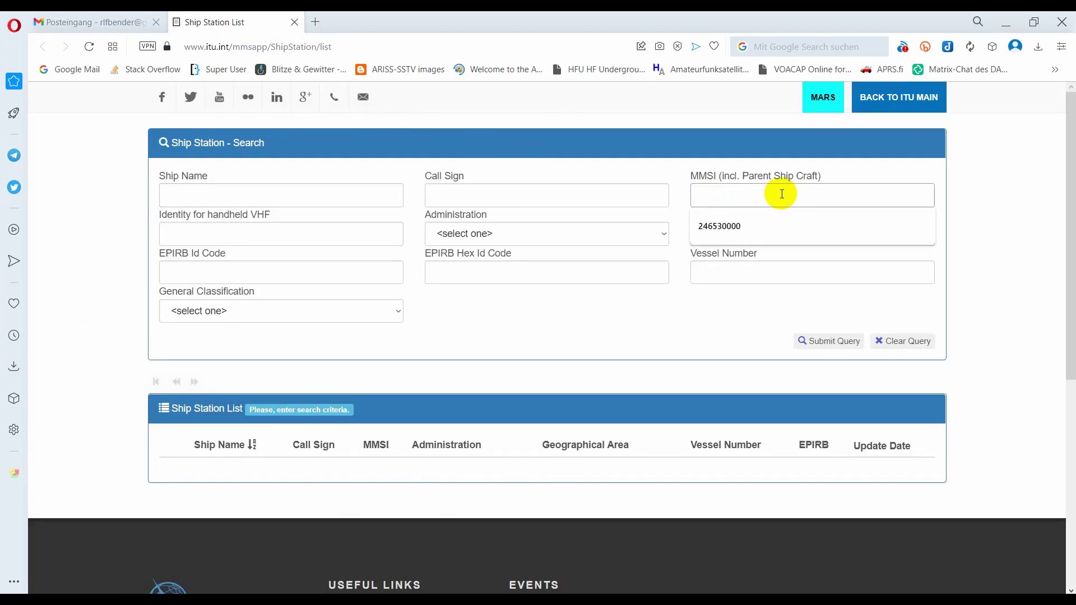
key("ctrl+v")
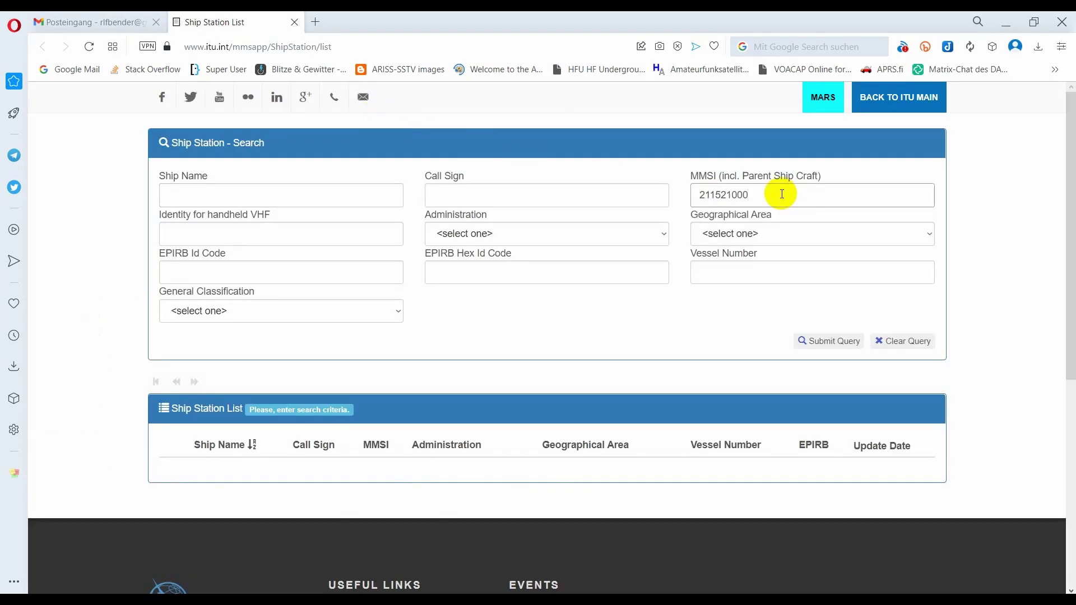
key("Return")
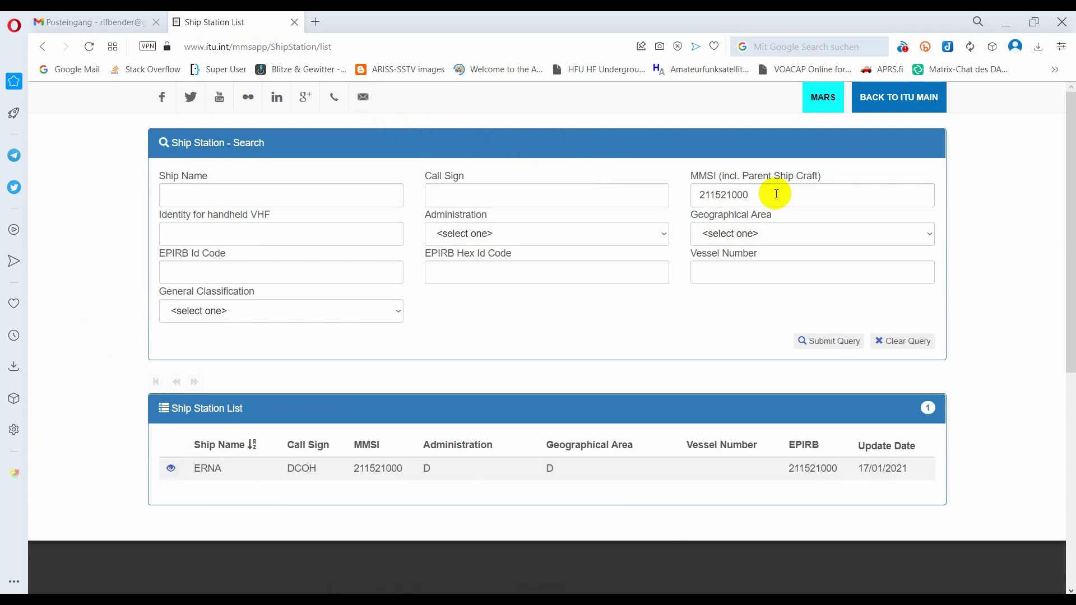
Open the listed ship's station particulars, read through them and return to MULTIPSK.
left_click(171, 472)
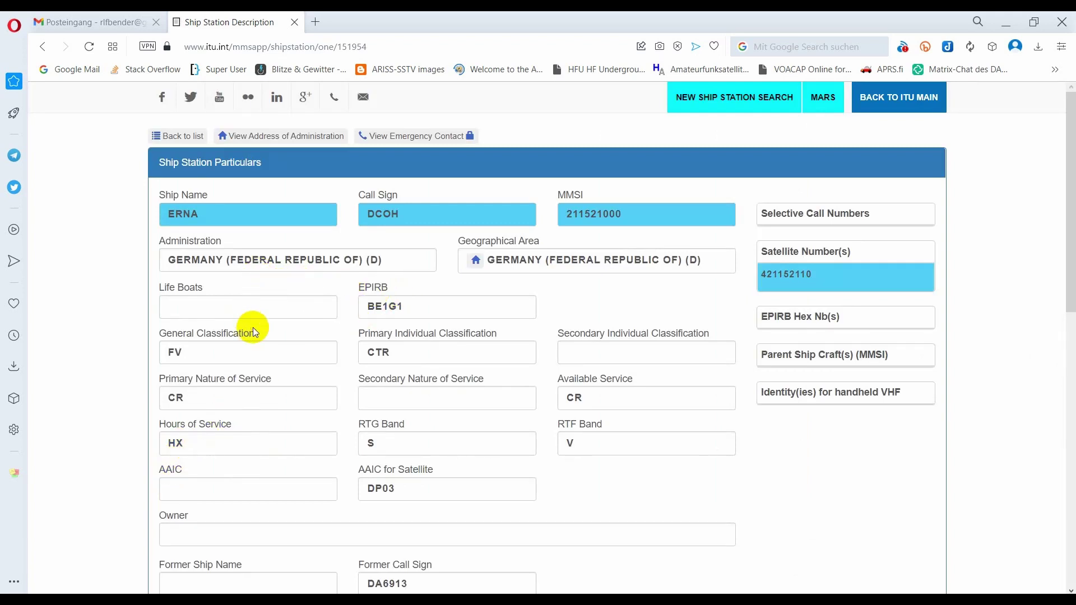
scroll(254, 328, "down", 2)
scroll(254, 328, "down", 3)
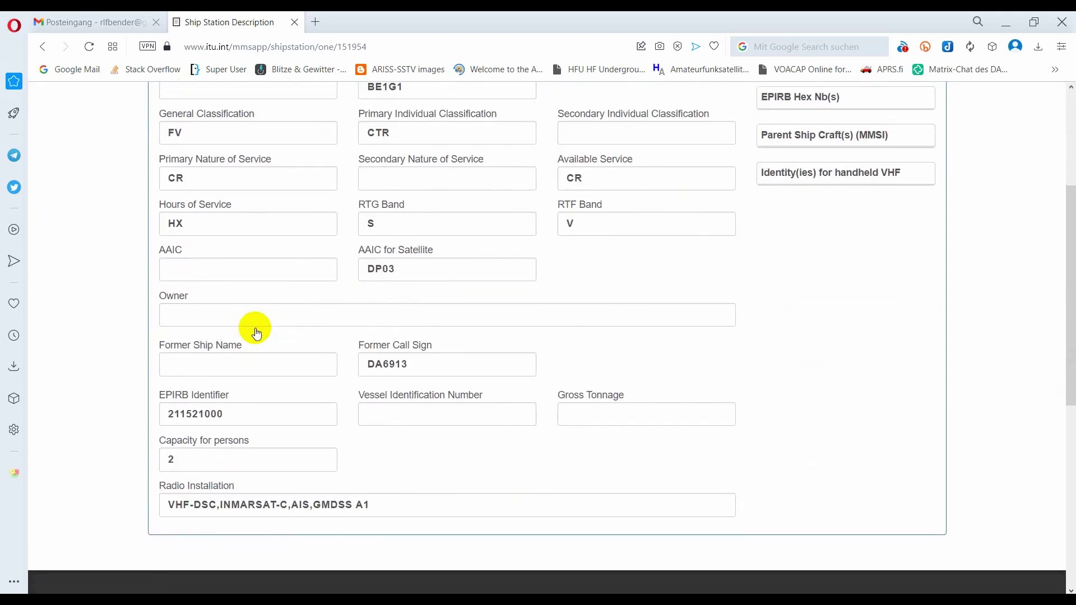
scroll(567, 361, "up", 5)
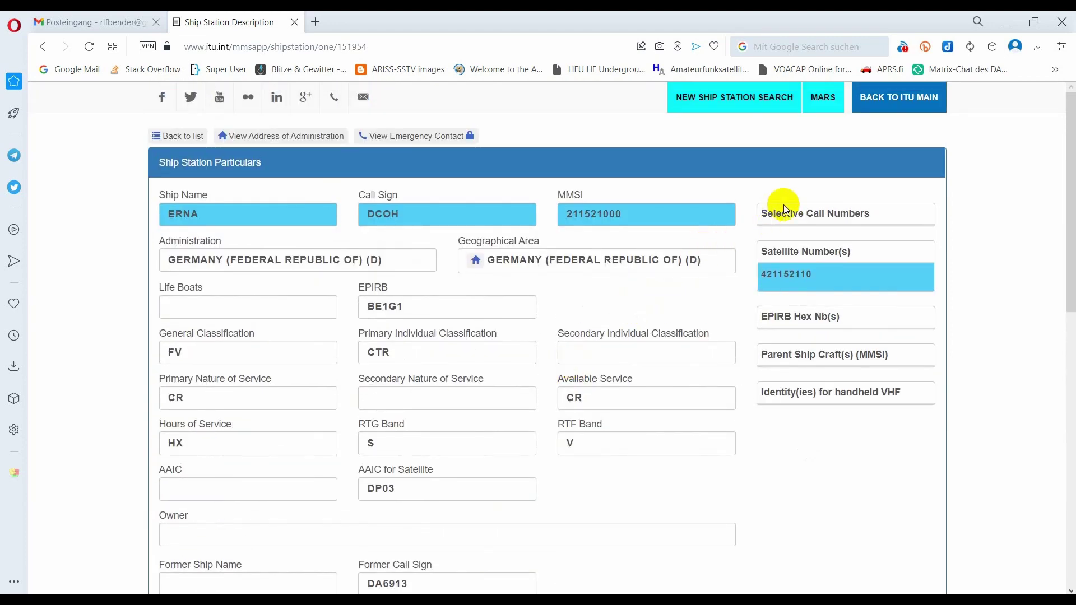
left_click(998, 19)
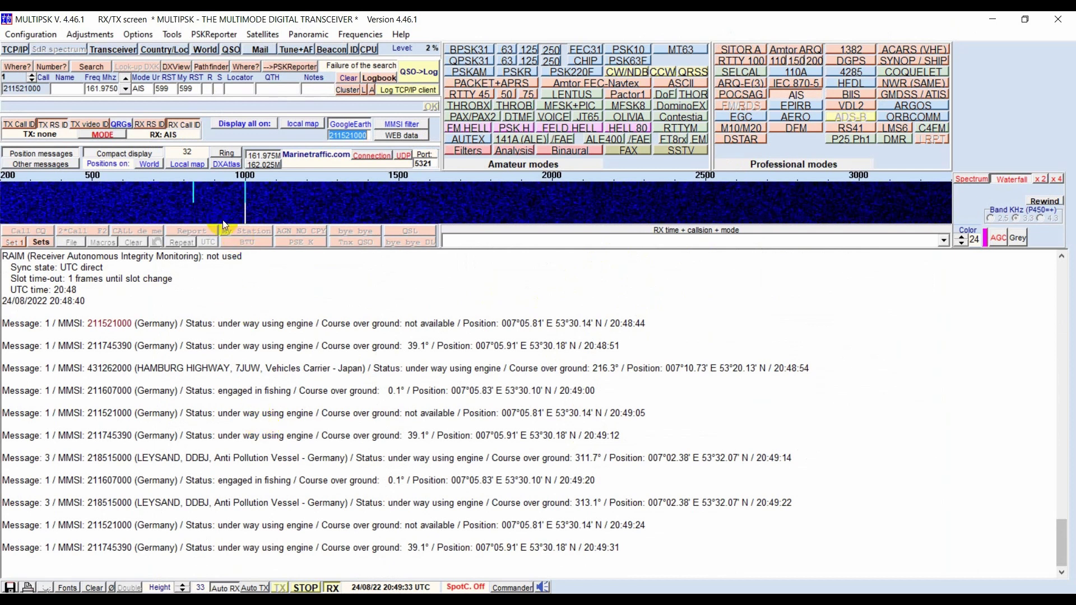
Show the AIS positions on the local map, examine the plotted vessel and close the map.
left_click(192, 163)
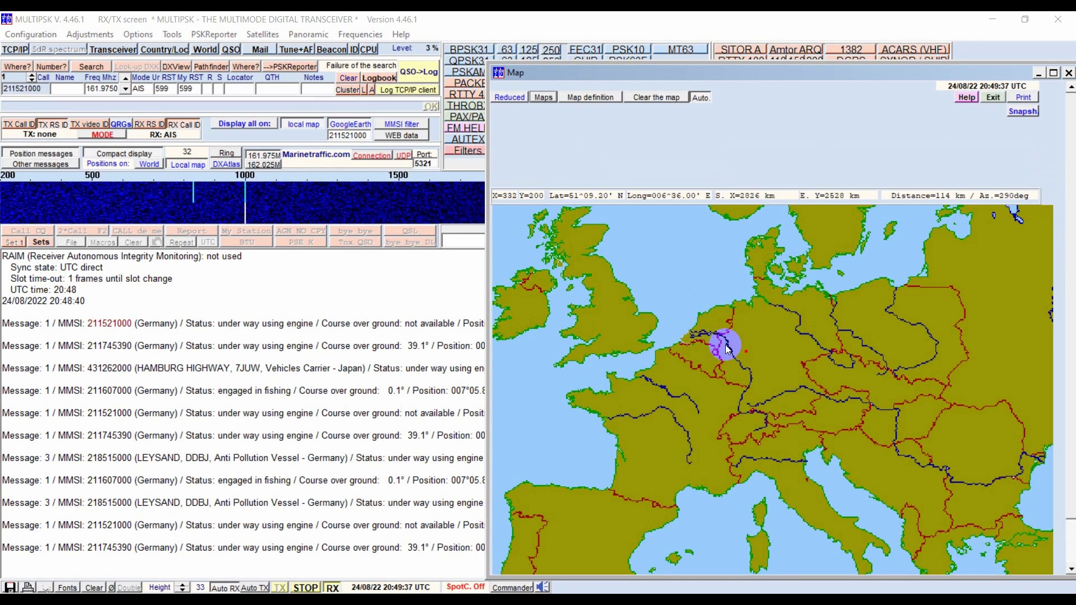
left_click(742, 315)
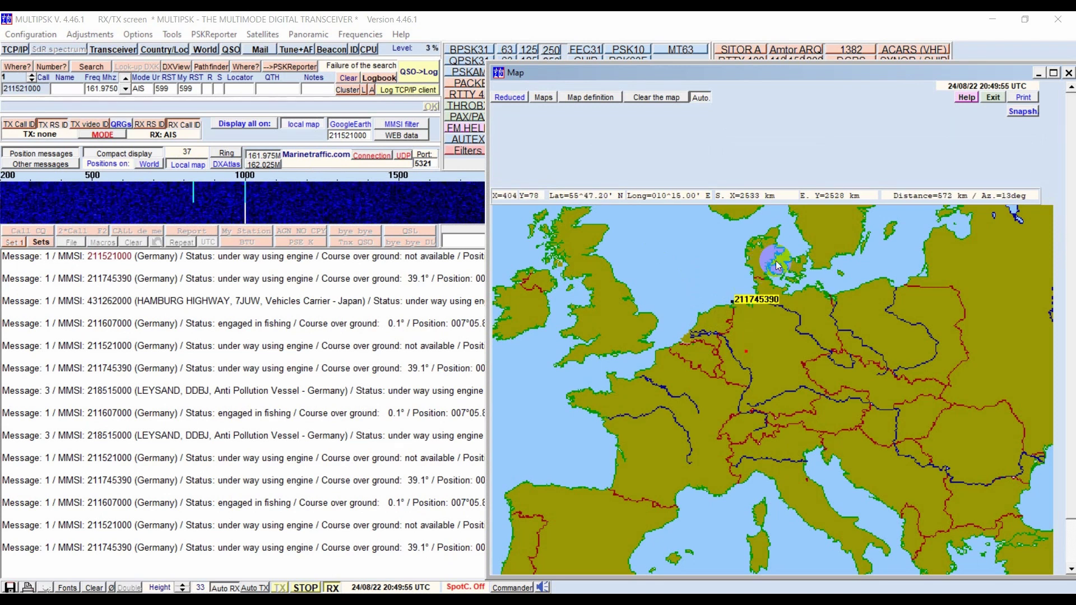
left_click(1068, 73)
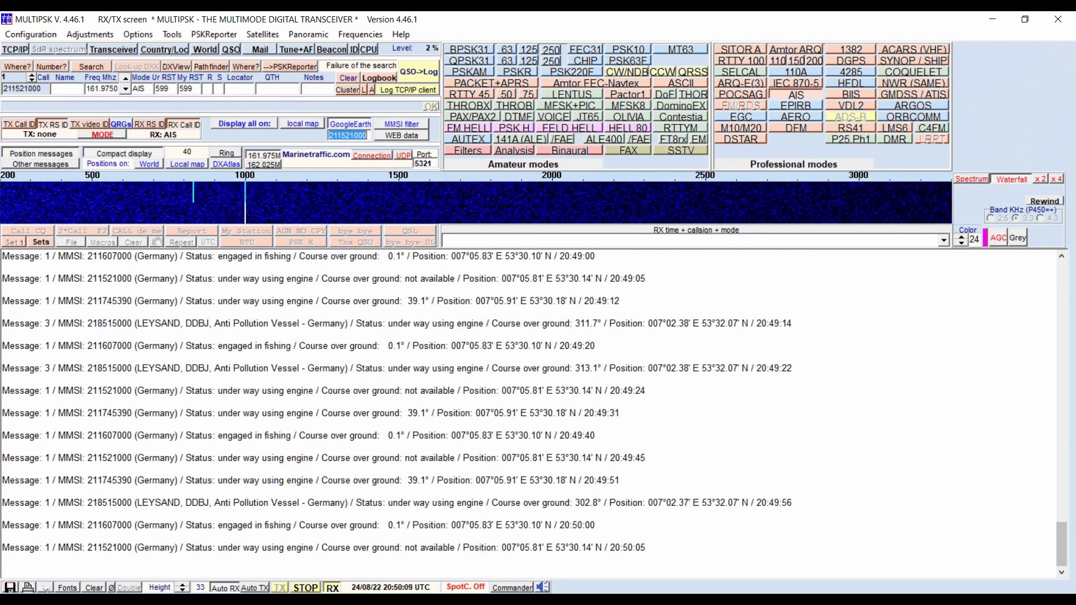
Start the connection that sends decoded AIS data to Marinetraffic.com and select the 161.975M channel.
key("alt+Tab")
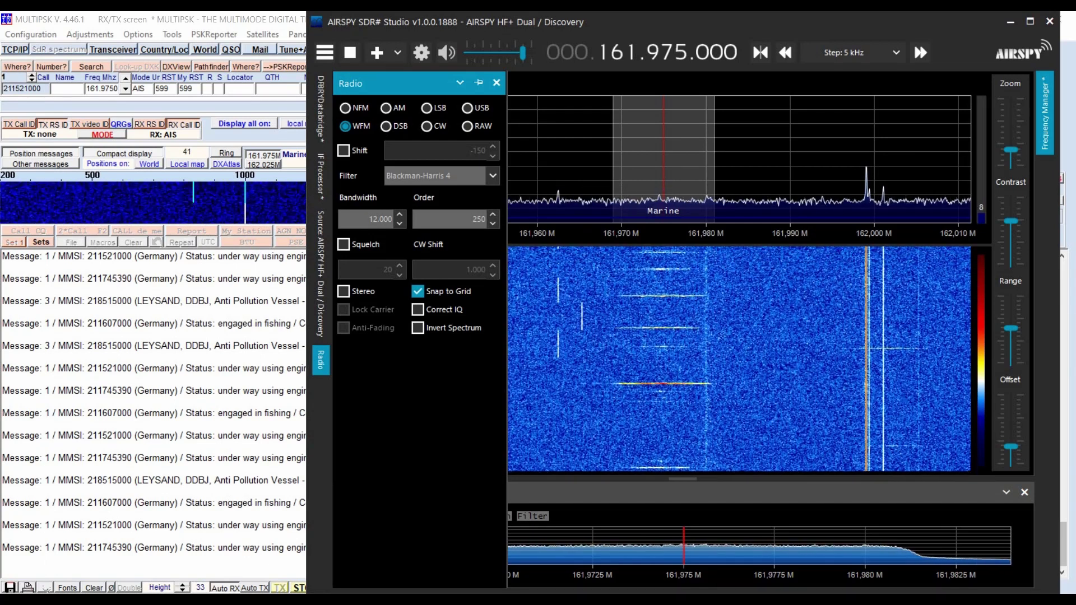
key("alt+Tab")
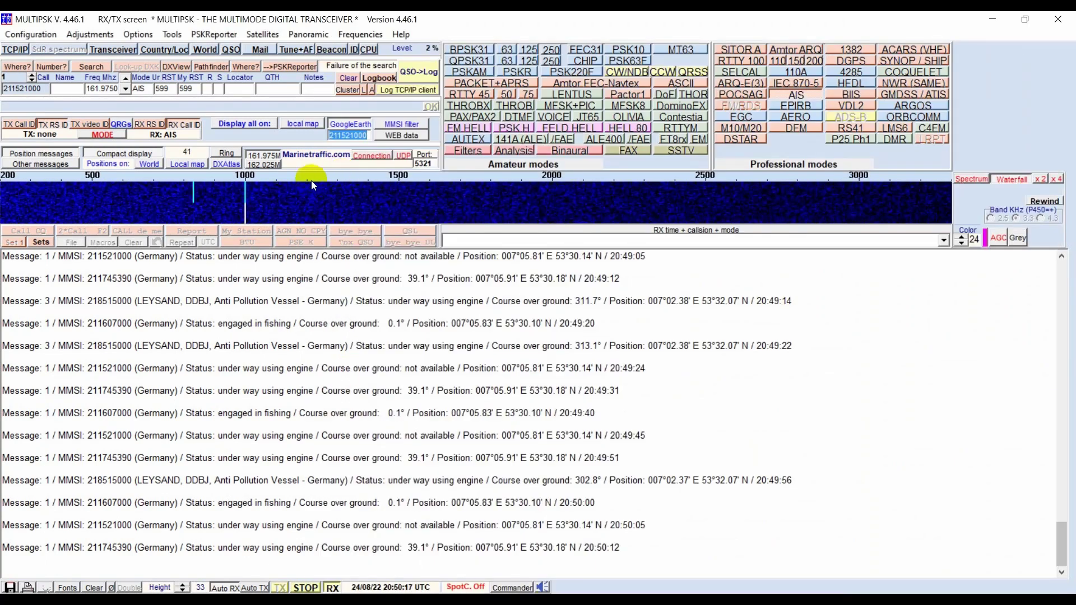
left_click(377, 155)
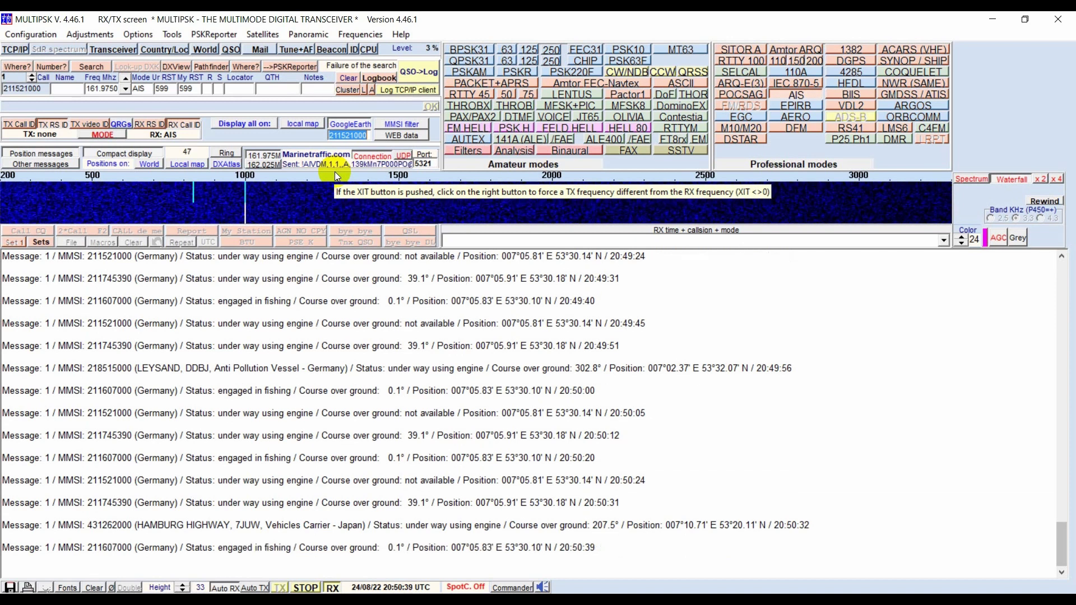
left_click(261, 158)
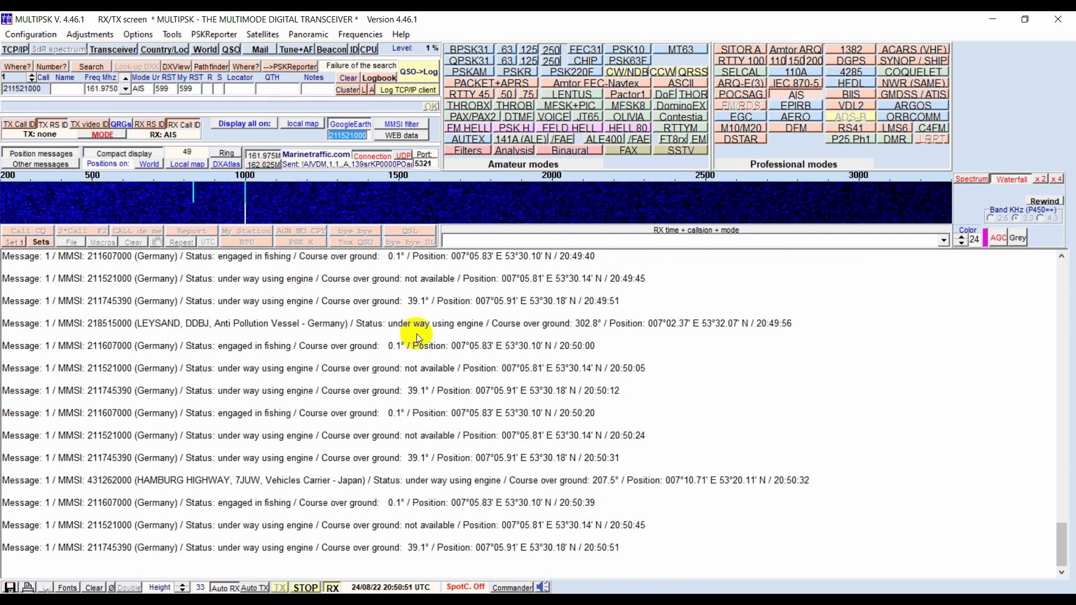
Switch to SDR# and briefly dock the radio settings beside the spectrum to check them.
key("alt+Tab")
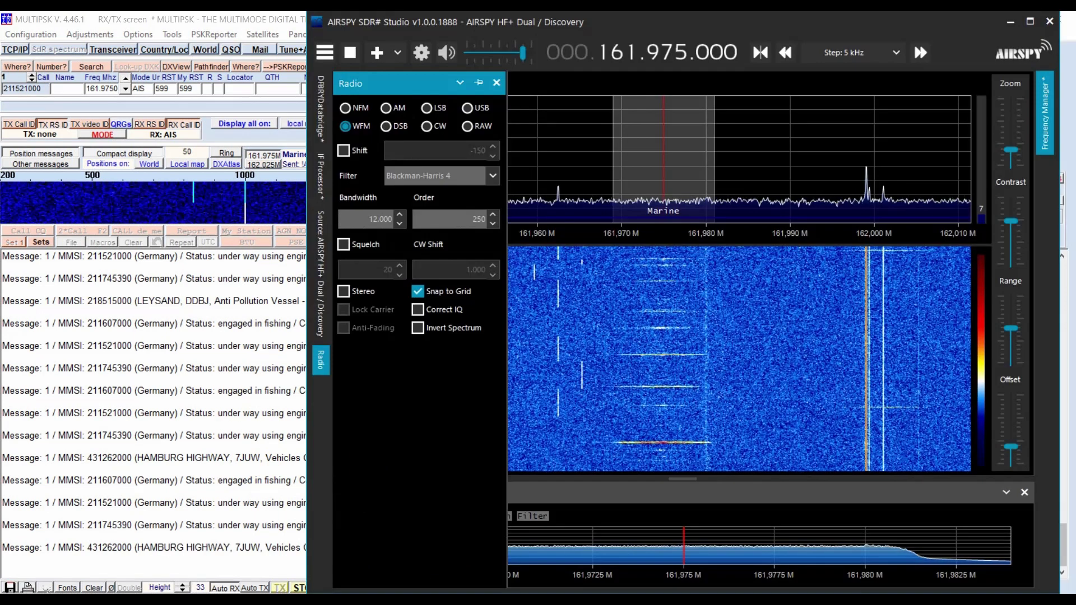
left_click(478, 83)
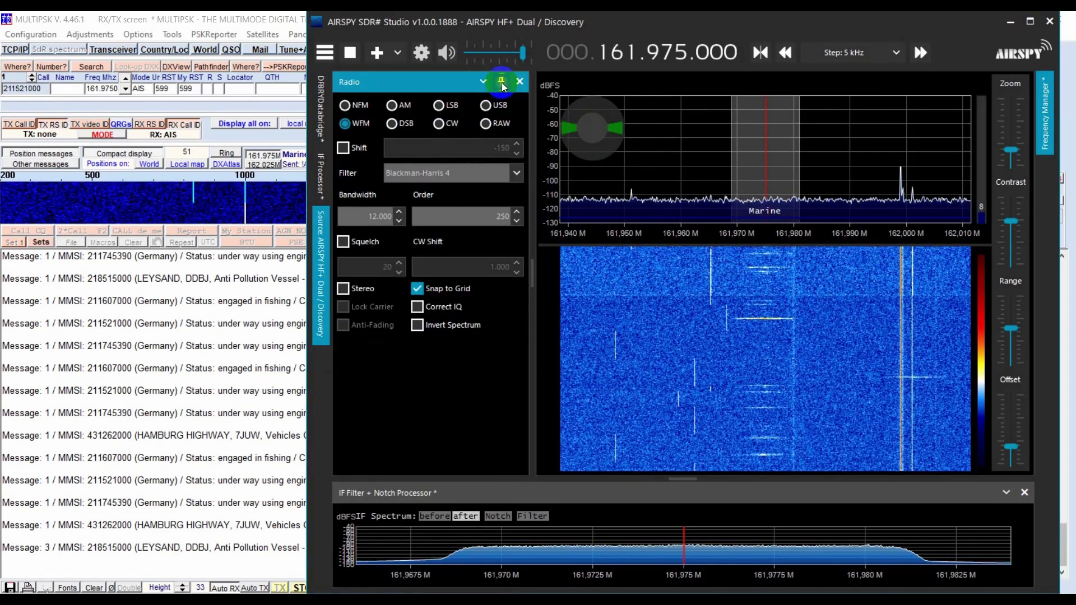
left_click(501, 81)
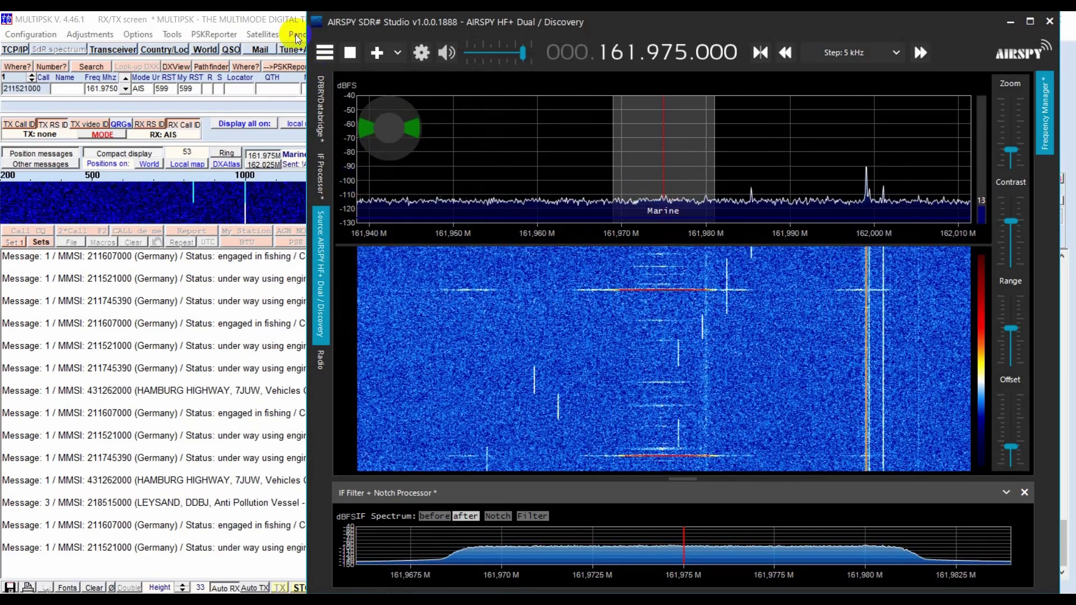
Return to MULTIPSK, display all received vessels in Google Earth and go to the POSITION.KML placemarks.
left_click(276, 18)
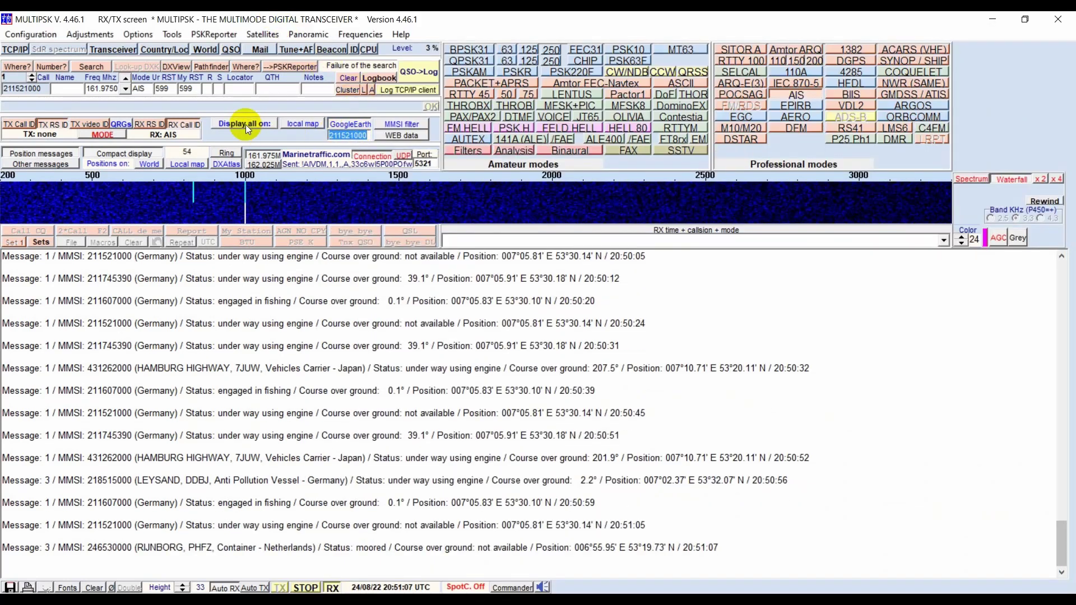
left_click(351, 210)
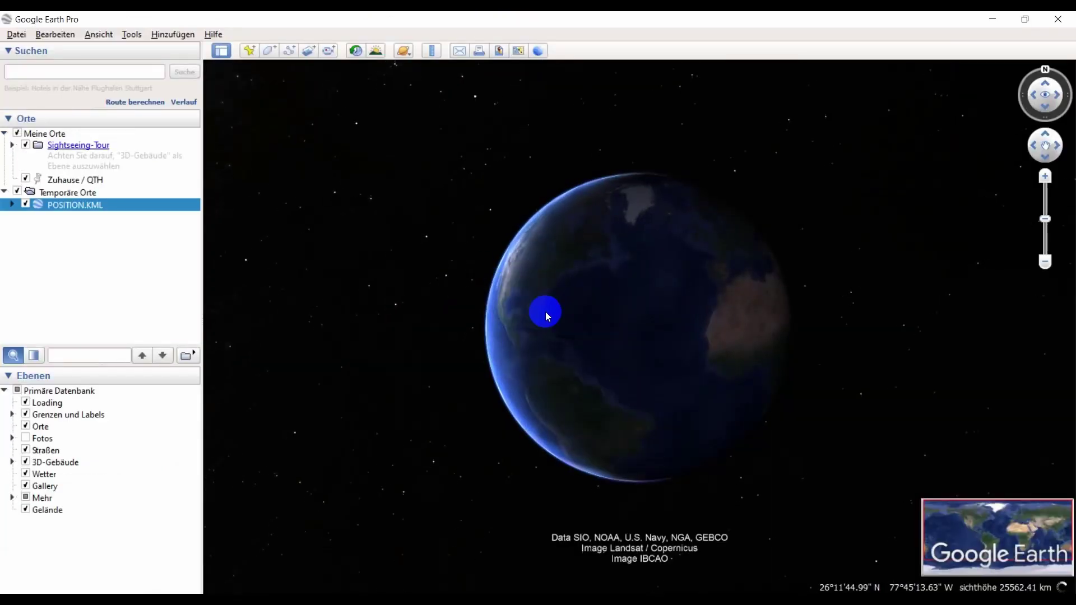
left_click(92, 204)
Zoom in on the HAMBURG HIGHWAY placemark near Emden in Google Earth.
left_click(540, 269)
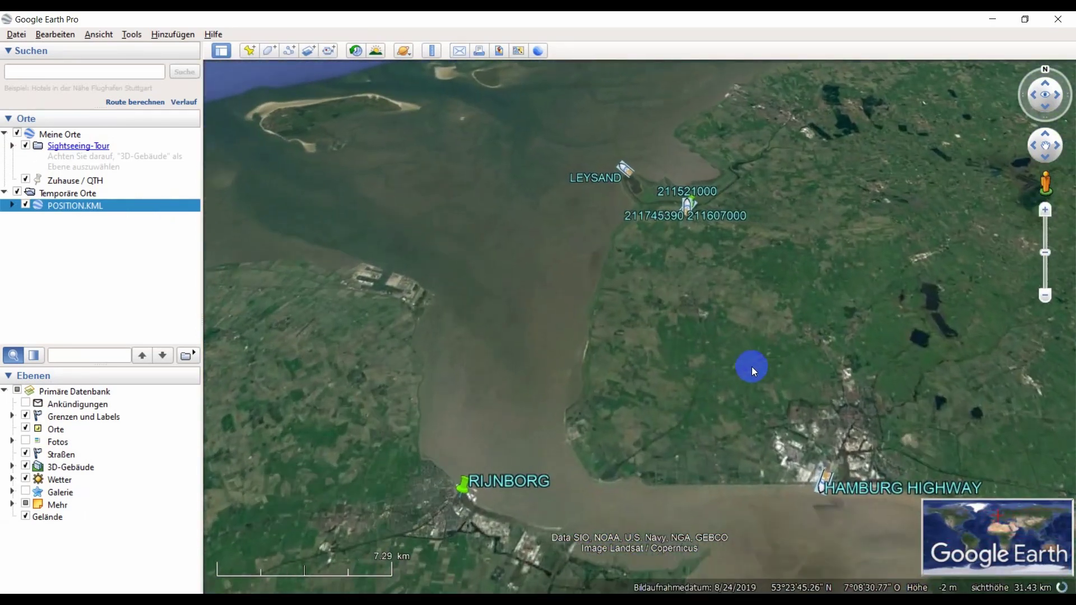
left_click_drag(598, 463, 530, 452)
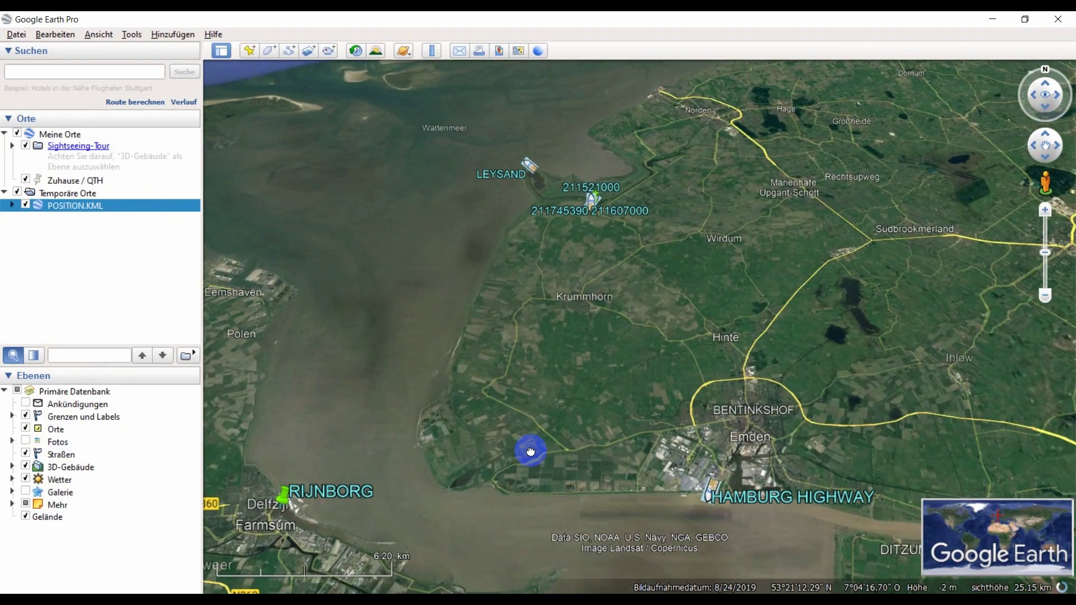
double_click(710, 499)
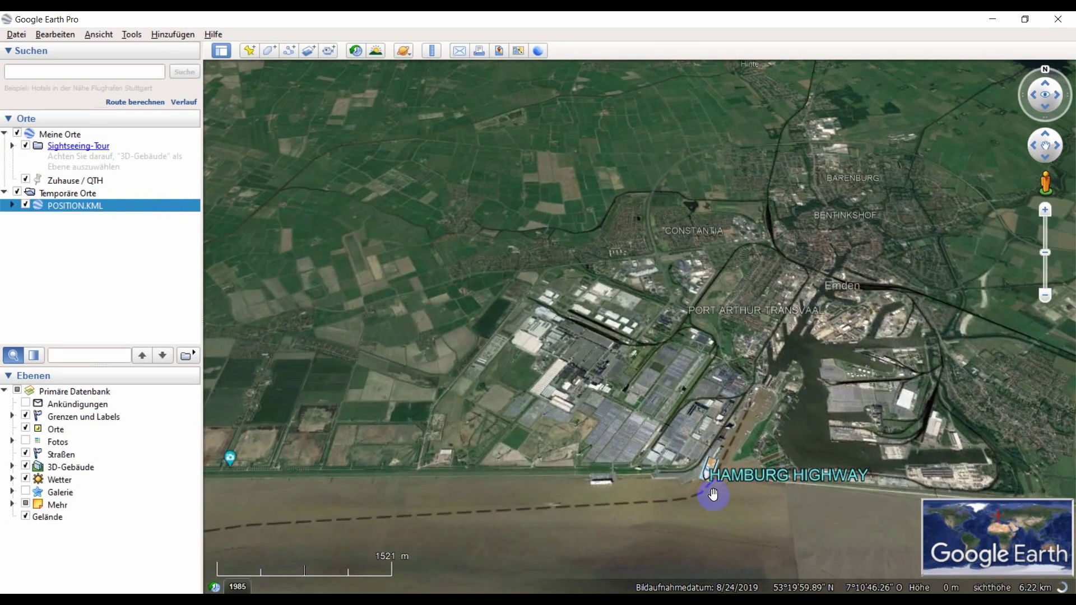
Examine vessels 211521000, 211745390 and 211607000 up close in the Greetsiel harbour, then return to MULTIPSK.
left_click_drag(709, 491, 649, 404)
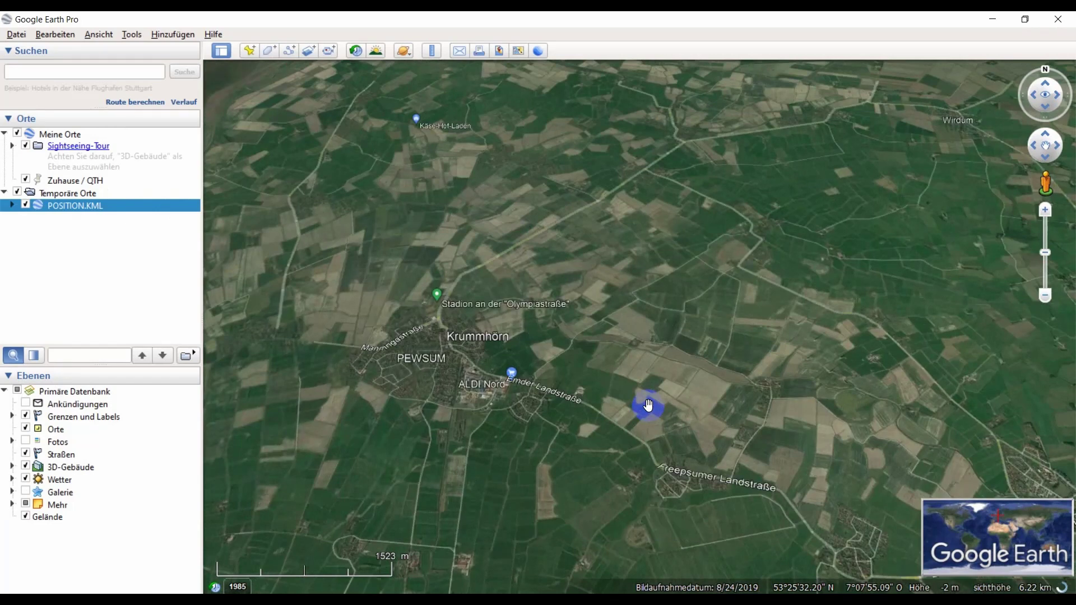
scroll(647, 407, "down", 4)
left_click_drag(611, 257, 547, 504)
scroll(497, 385, "up", 3)
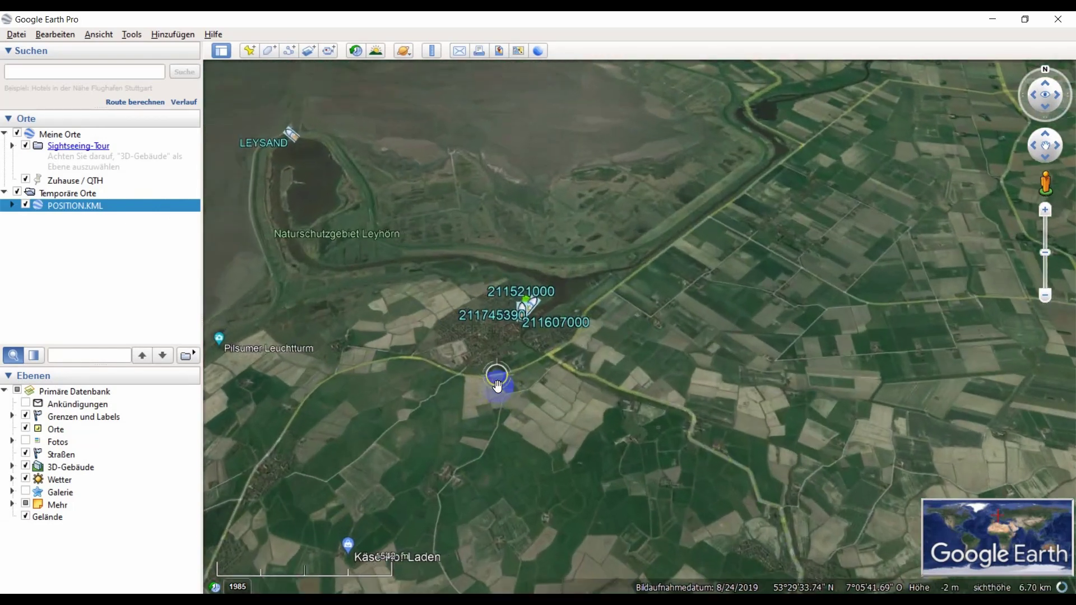
scroll(498, 385, "up", 5)
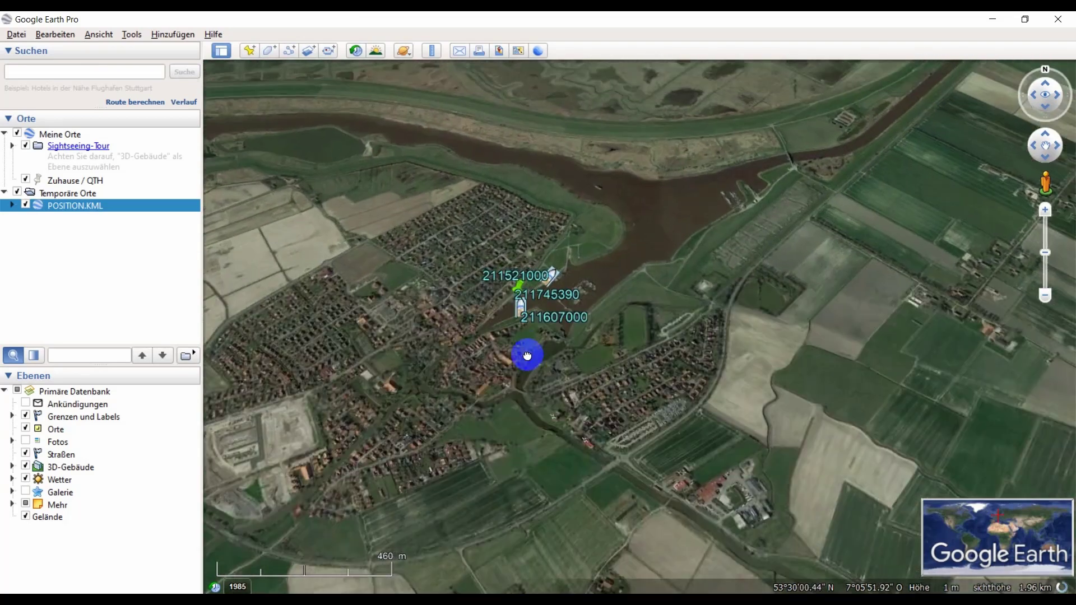
scroll(527, 356, "up", 4)
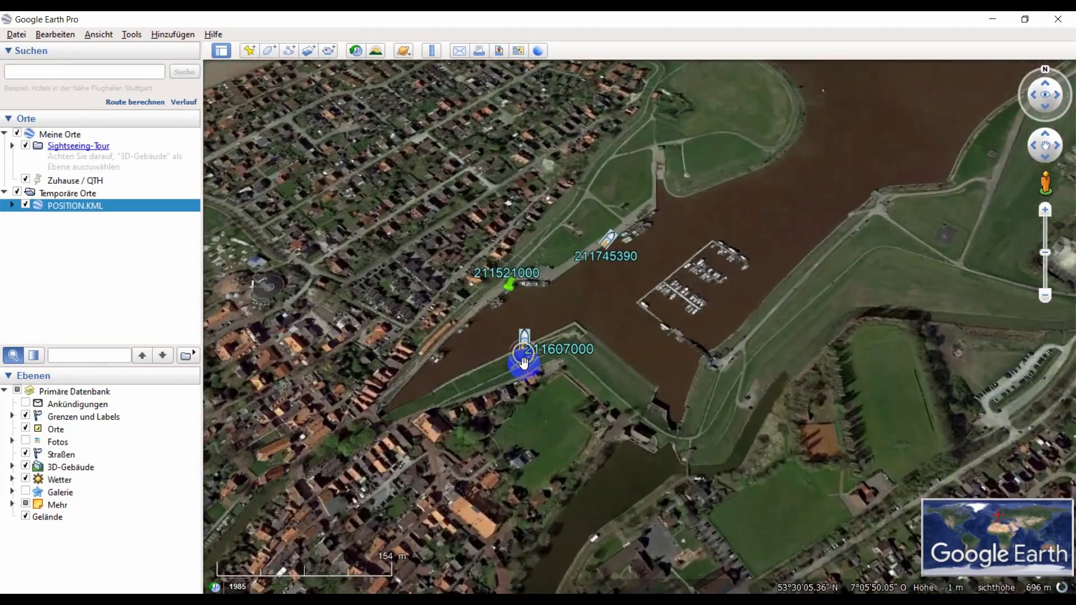
scroll(523, 362, "up", 2)
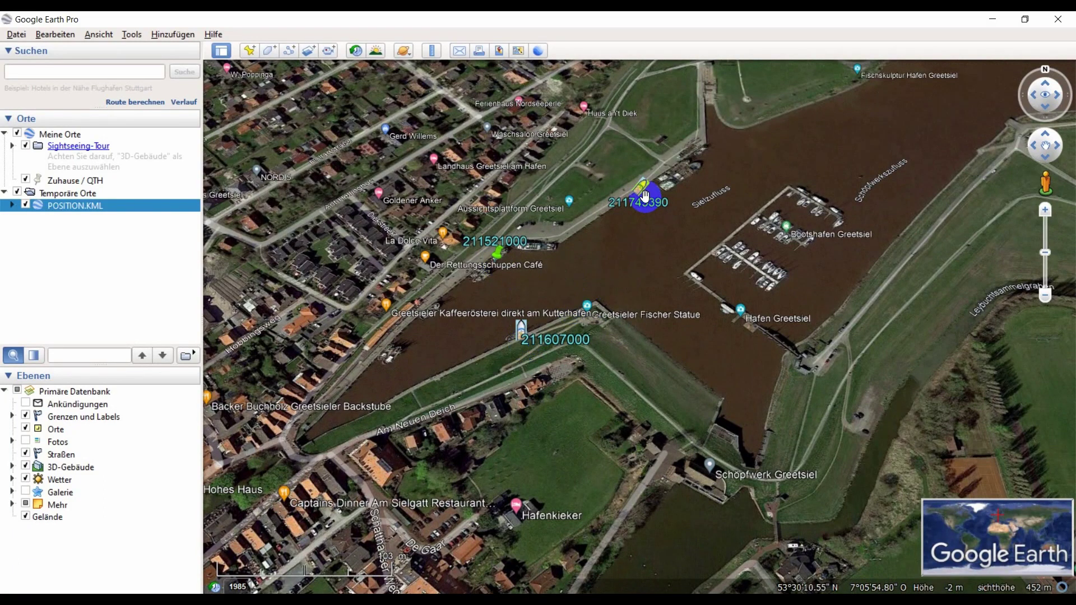
mouse_move(649, 201)
left_mouse_down()
mouse_move(435, 362)
mouse_move(637, 325)
mouse_move(669, 304)
left_mouse_up()
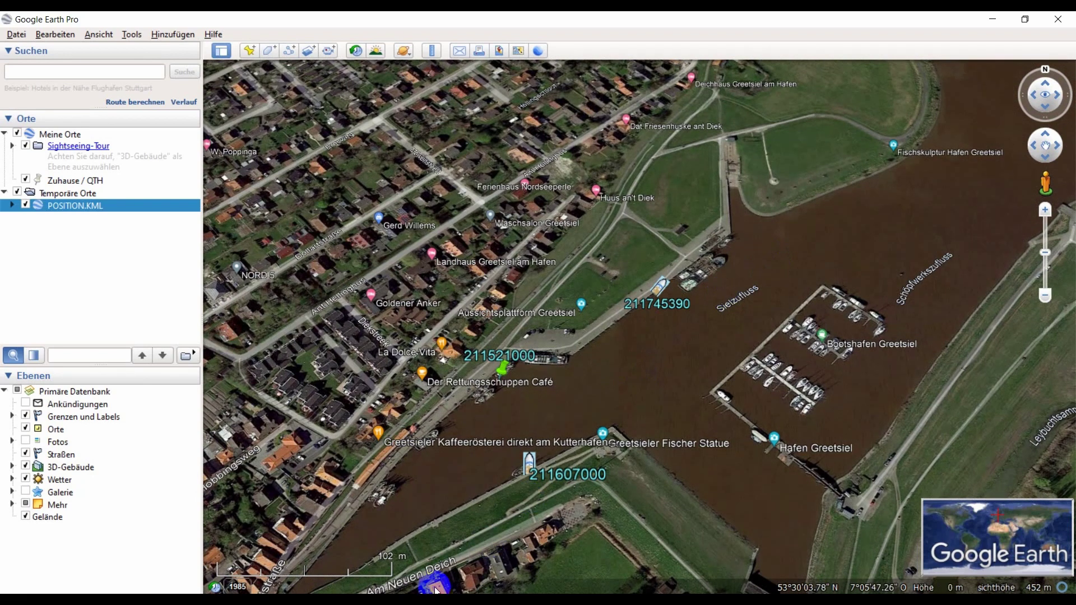
key("alt+Tab")
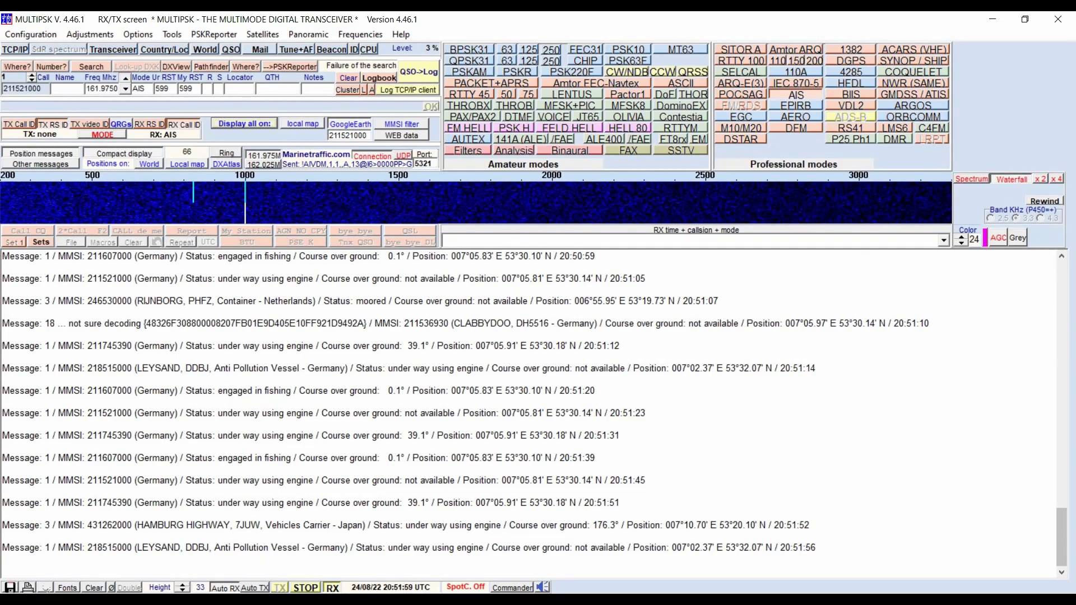